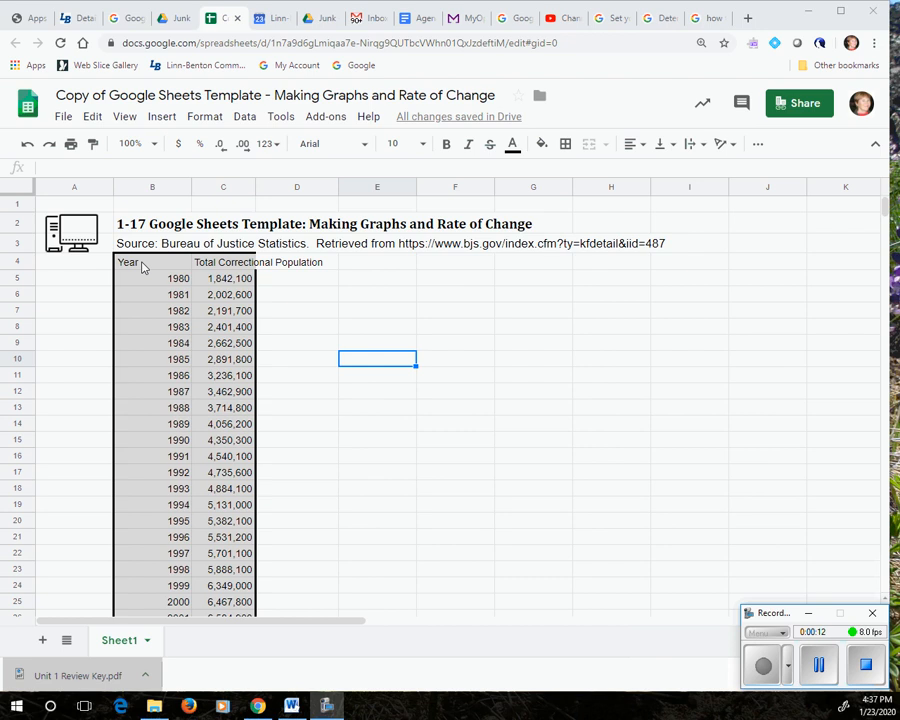
Select the Year and Total Correctional Population data in B4:C41, headers included, and insert a chart from it
click(142, 266)
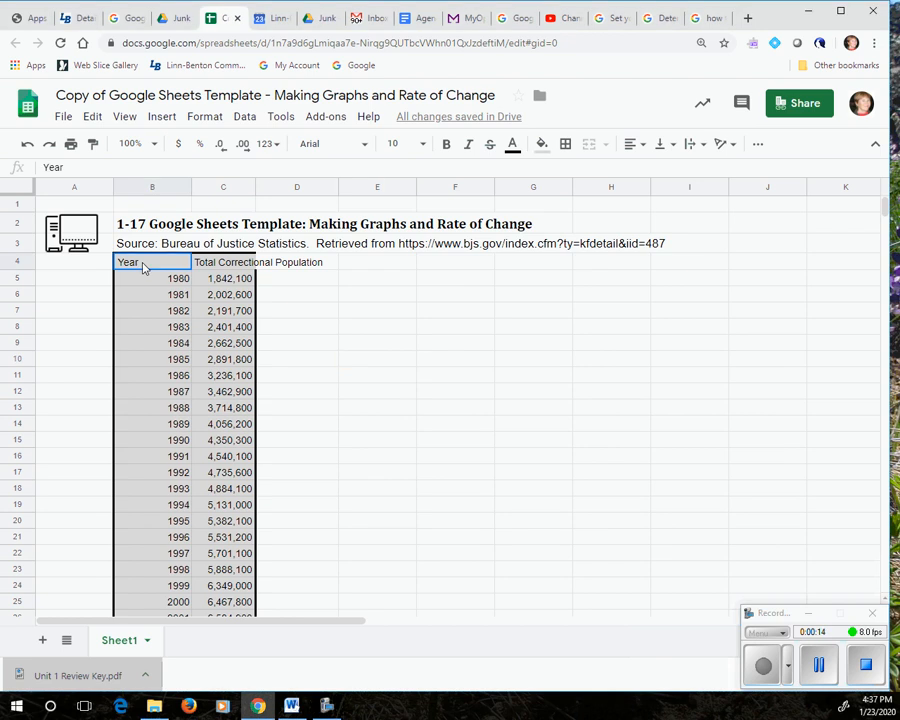
drag(143, 270, 237, 594)
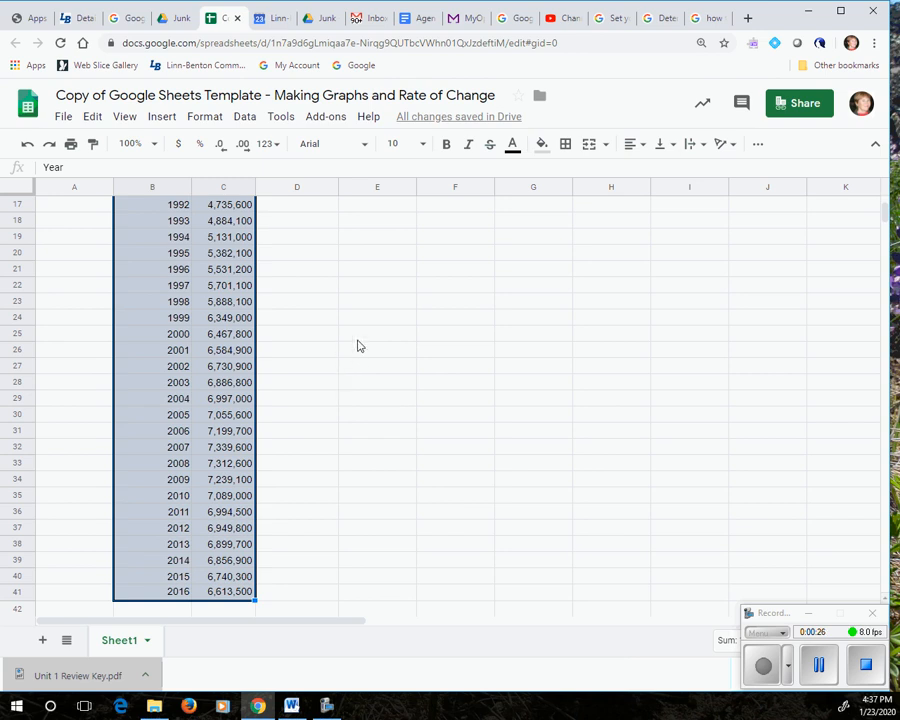
click(163, 117)
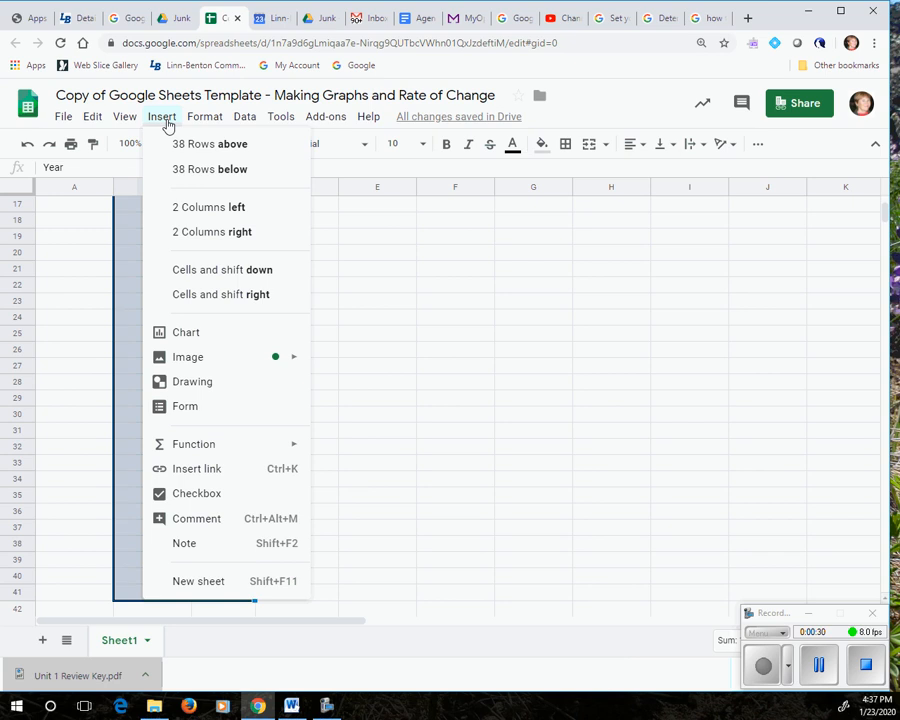
click(194, 334)
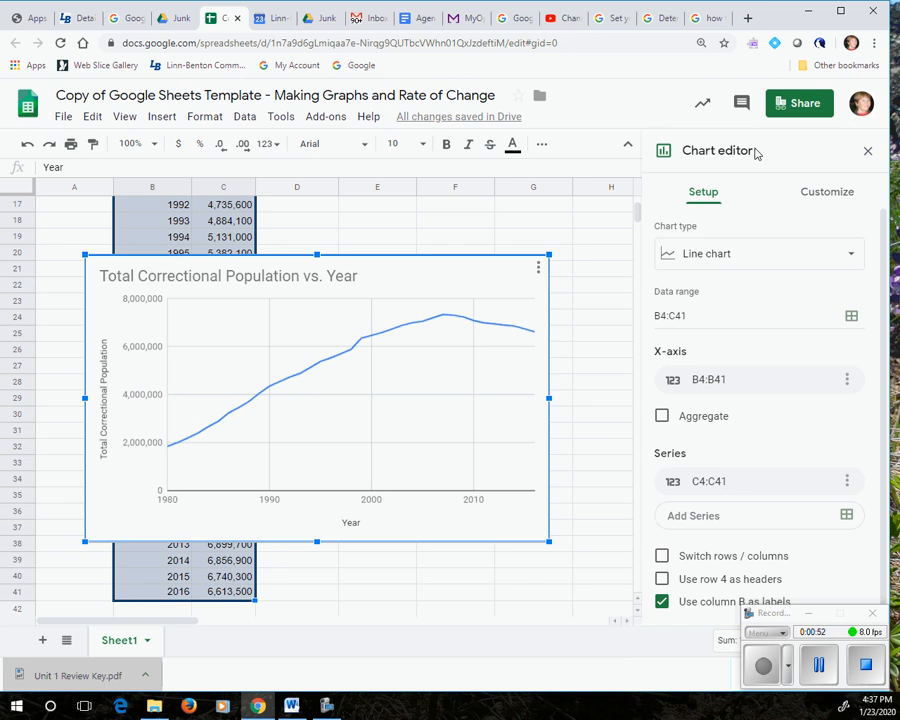
Close the chart editor and reopen it for the inserted chart
click(867, 151)
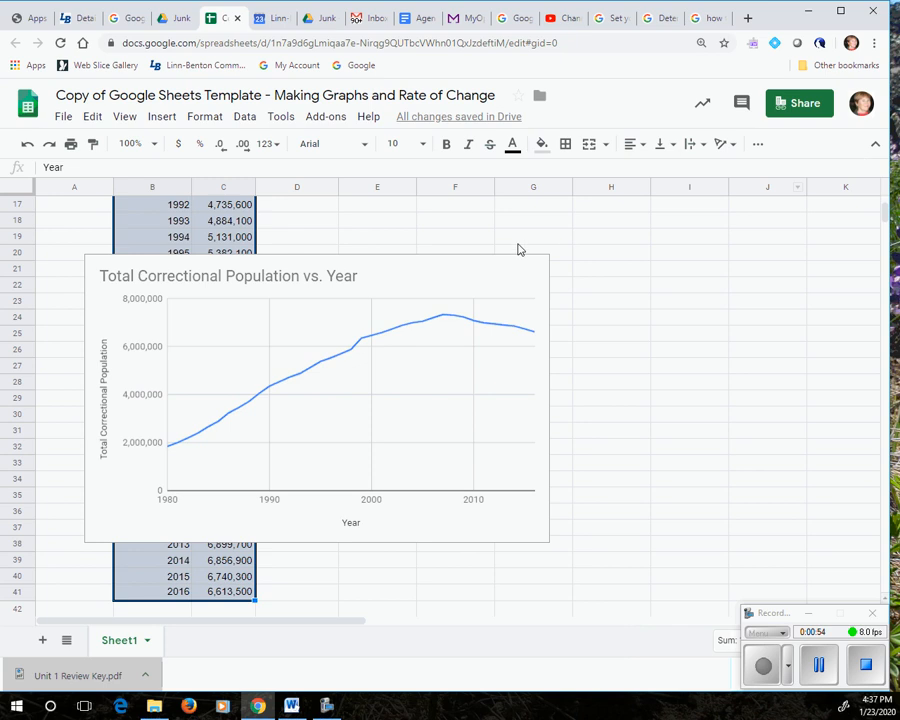
click(455, 287)
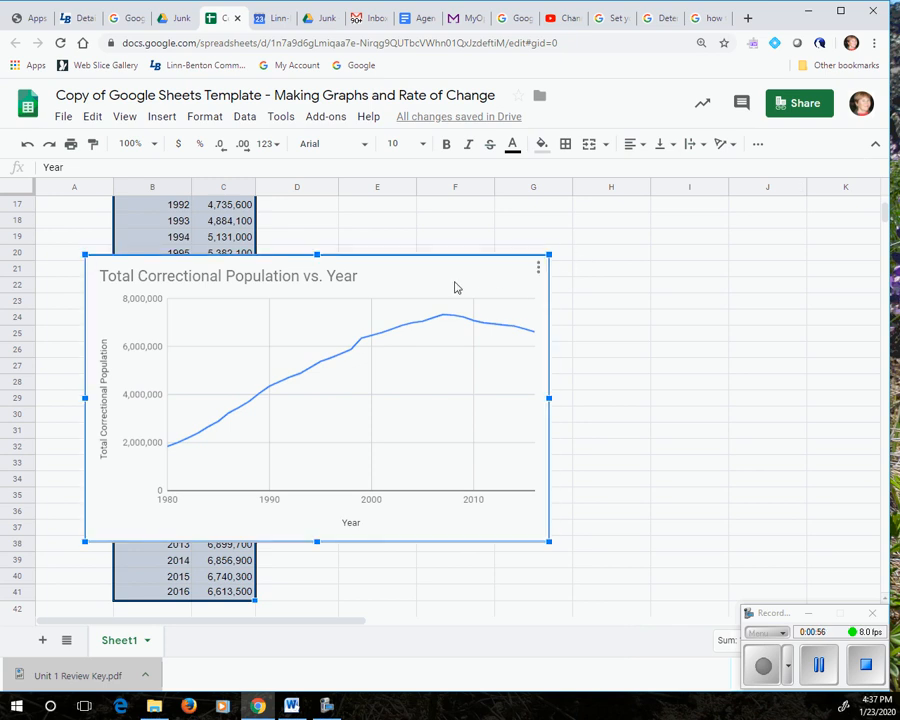
click(538, 270)
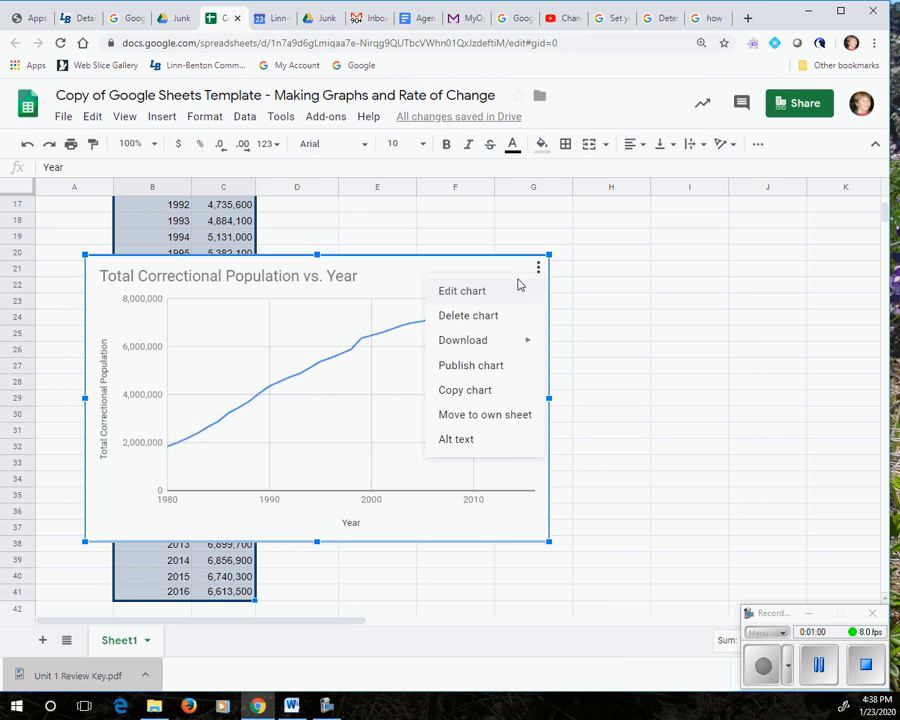
click(489, 296)
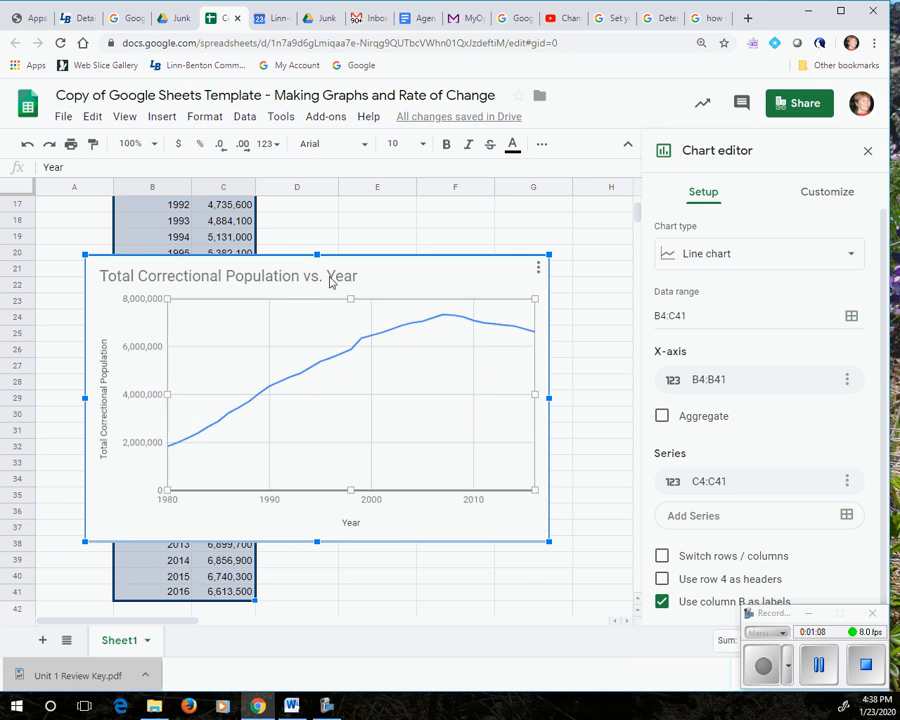
click(490, 468)
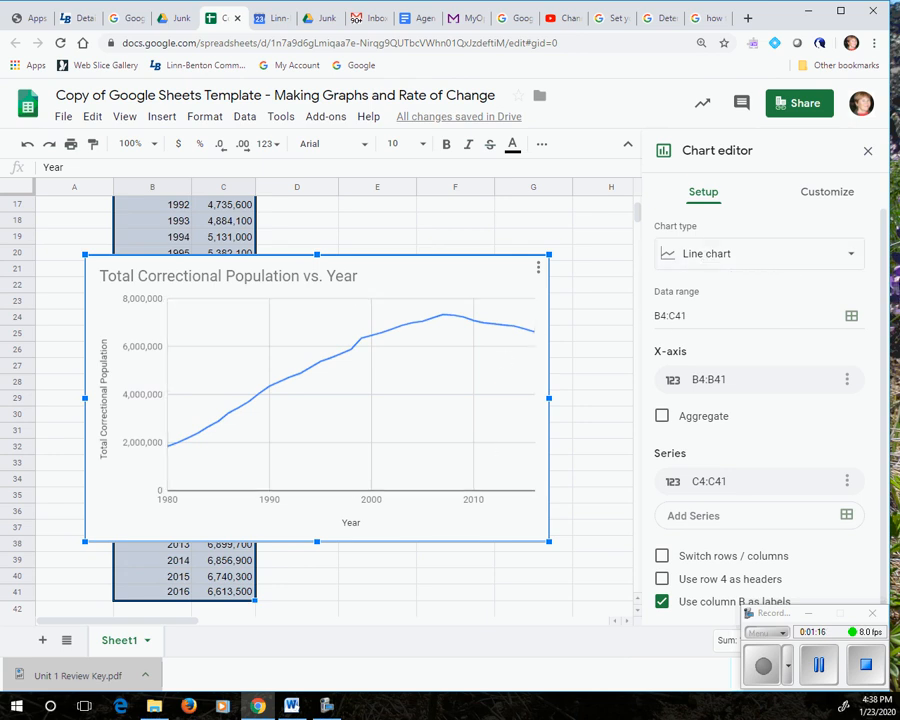
Try the chart as an area chart and as a column chart
click(851, 258)
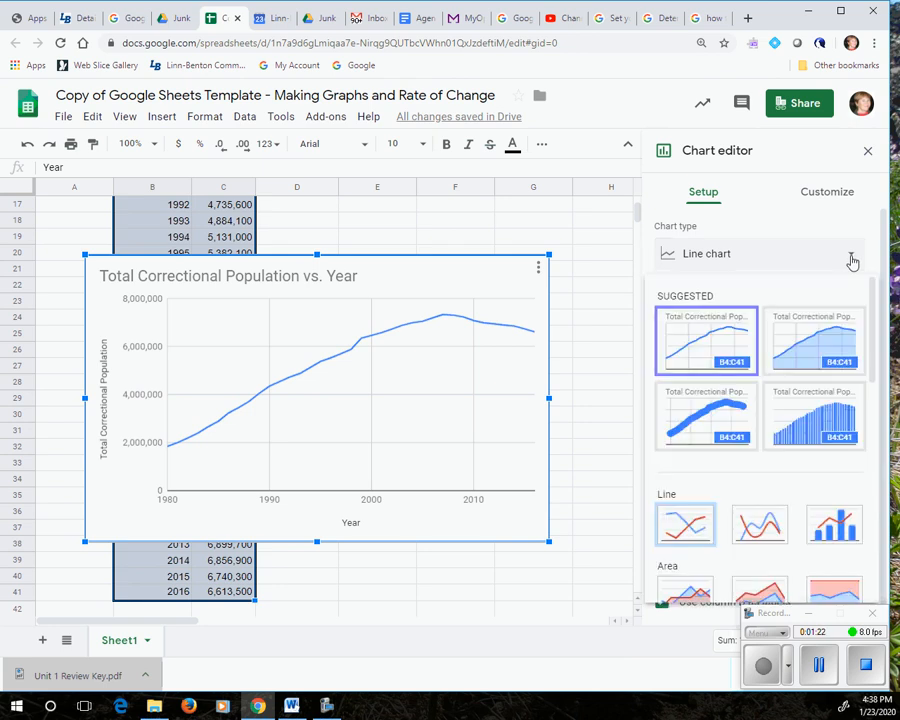
click(820, 358)
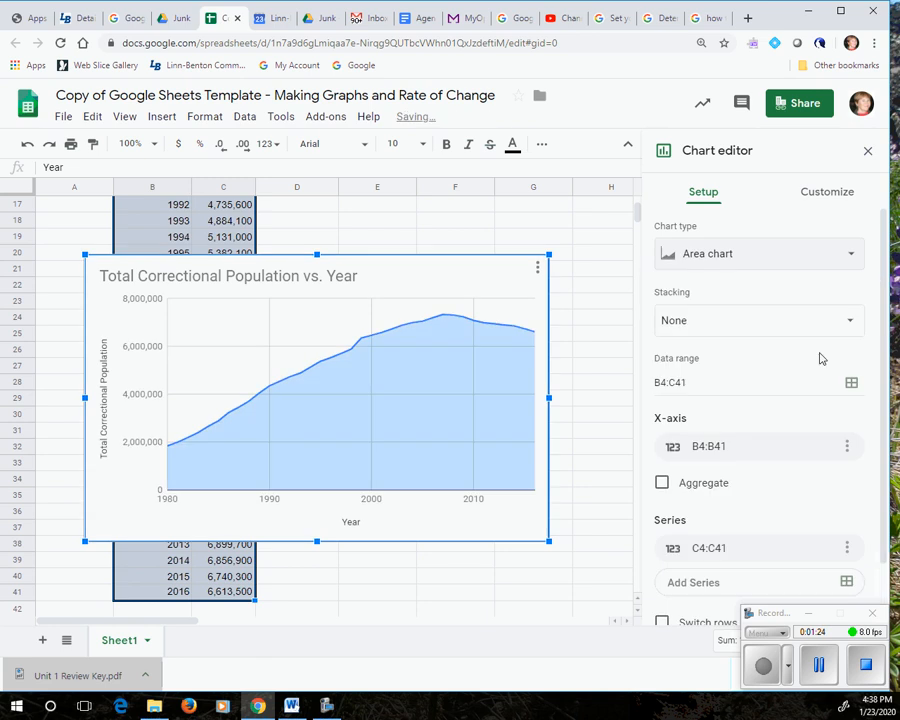
click(851, 258)
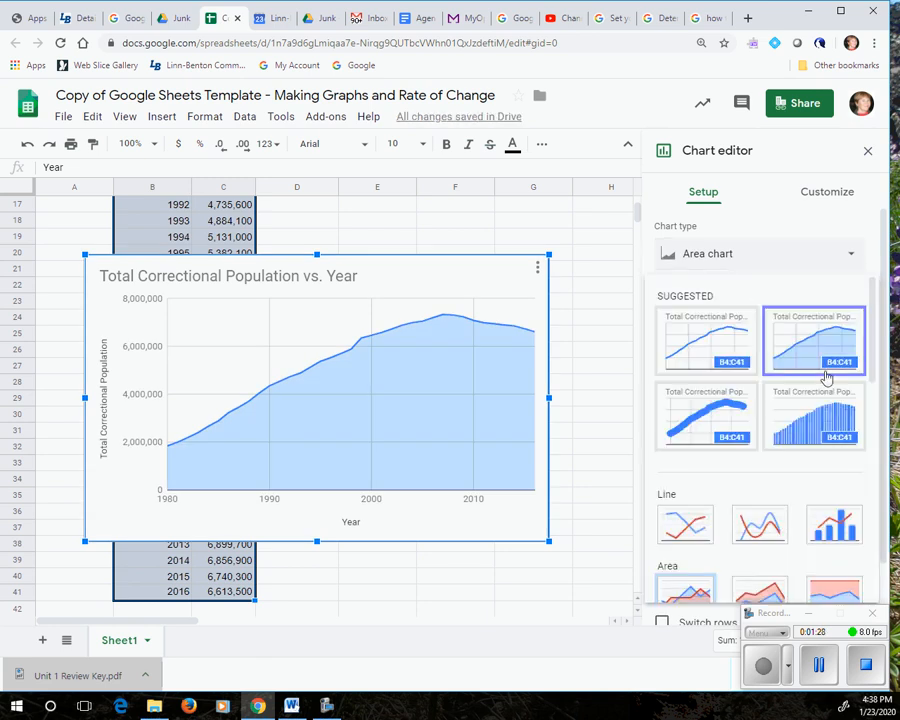
scroll(805, 430, down, 3)
scroll(805, 444, down, 2)
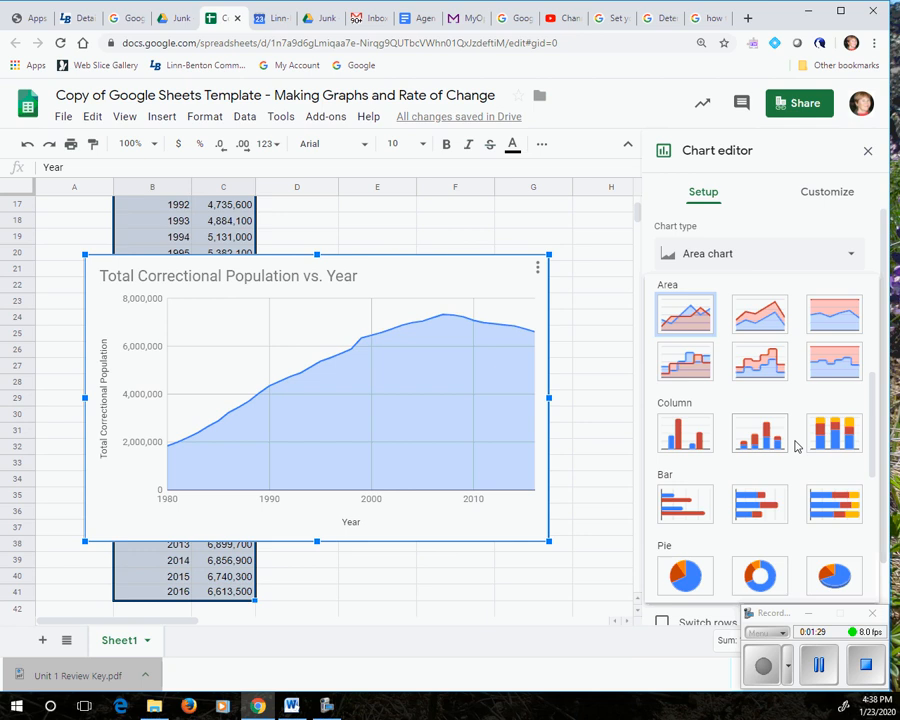
click(693, 440)
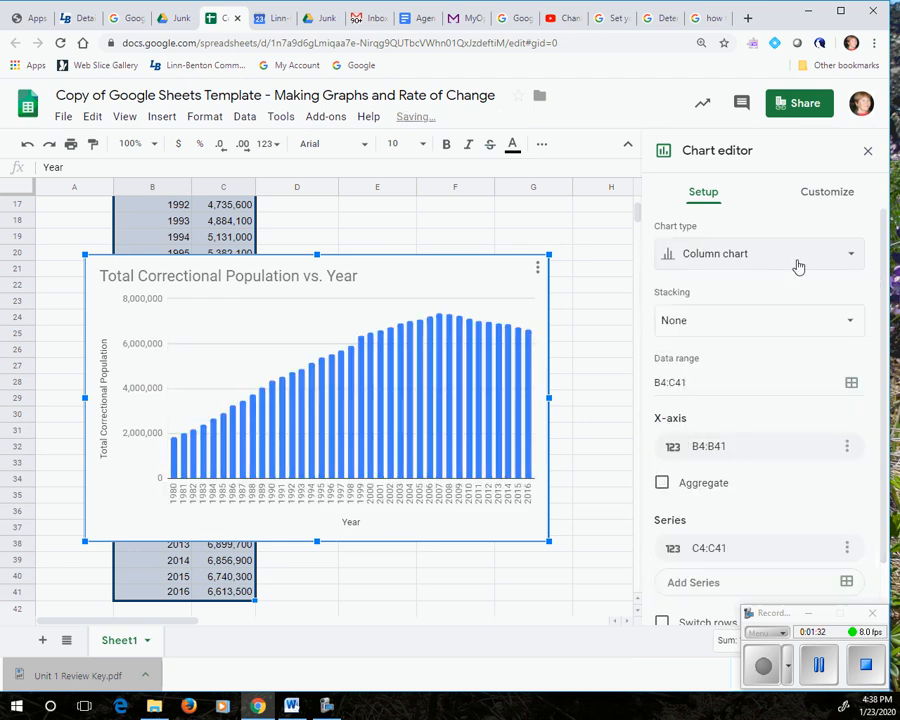
Try the pie chart type and switch the chart back to the suggested line chart
click(852, 257)
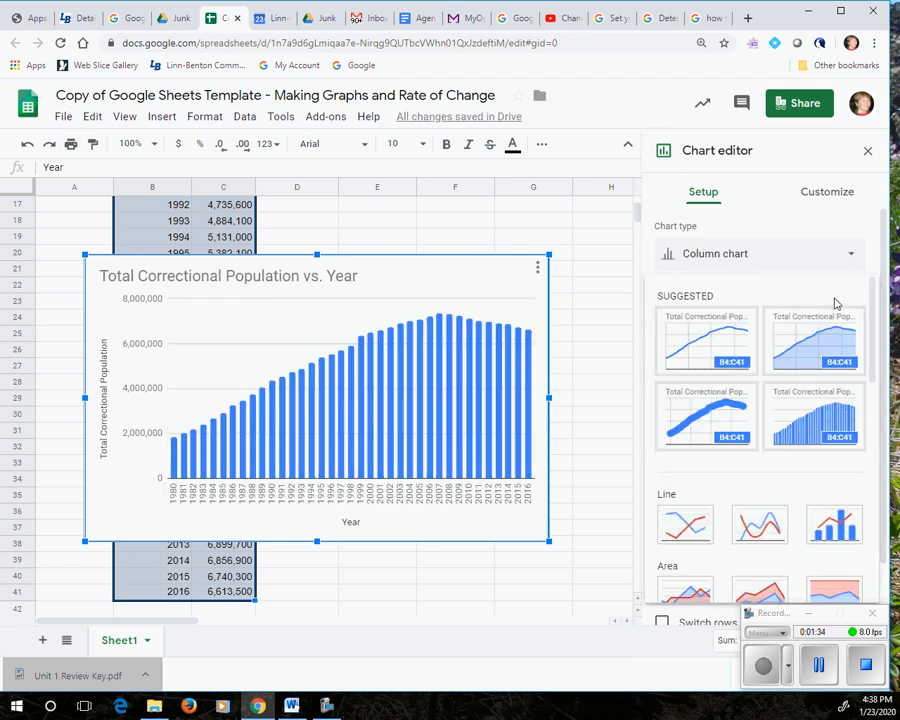
scroll(804, 382, down, 6)
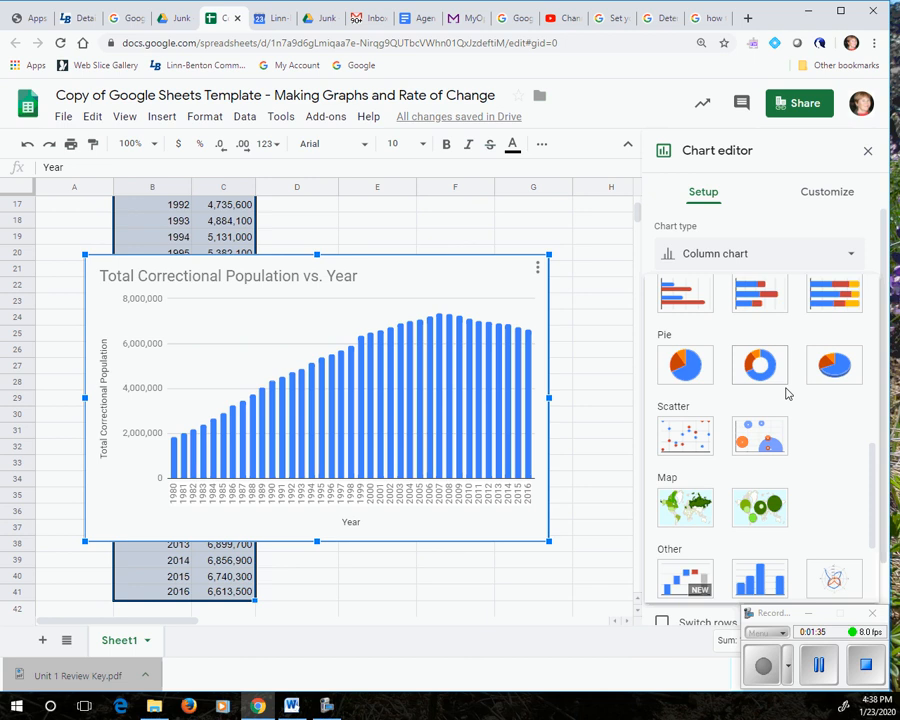
click(684, 364)
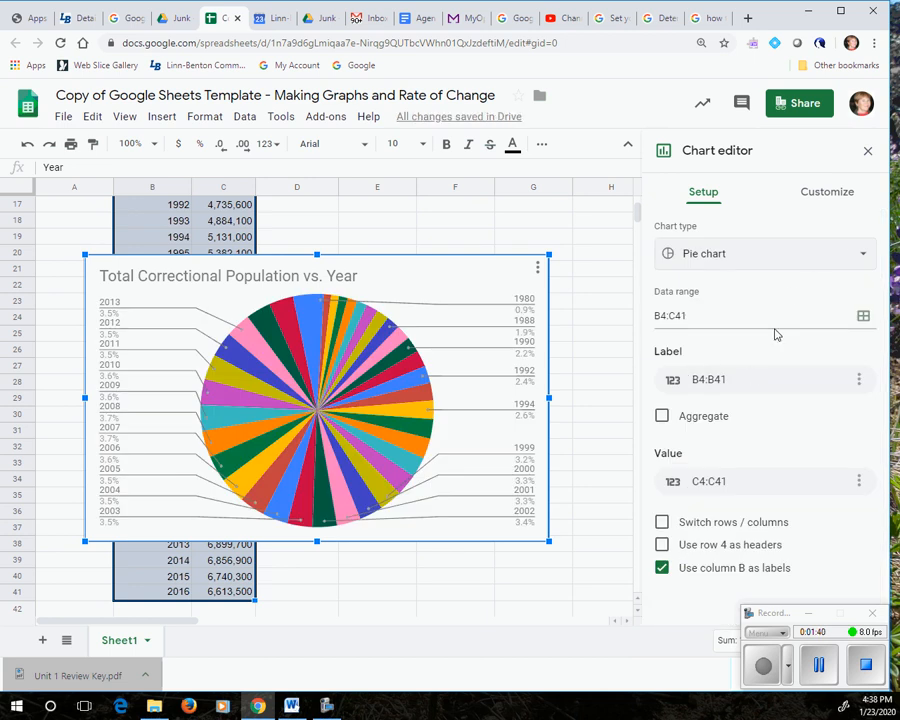
click(863, 258)
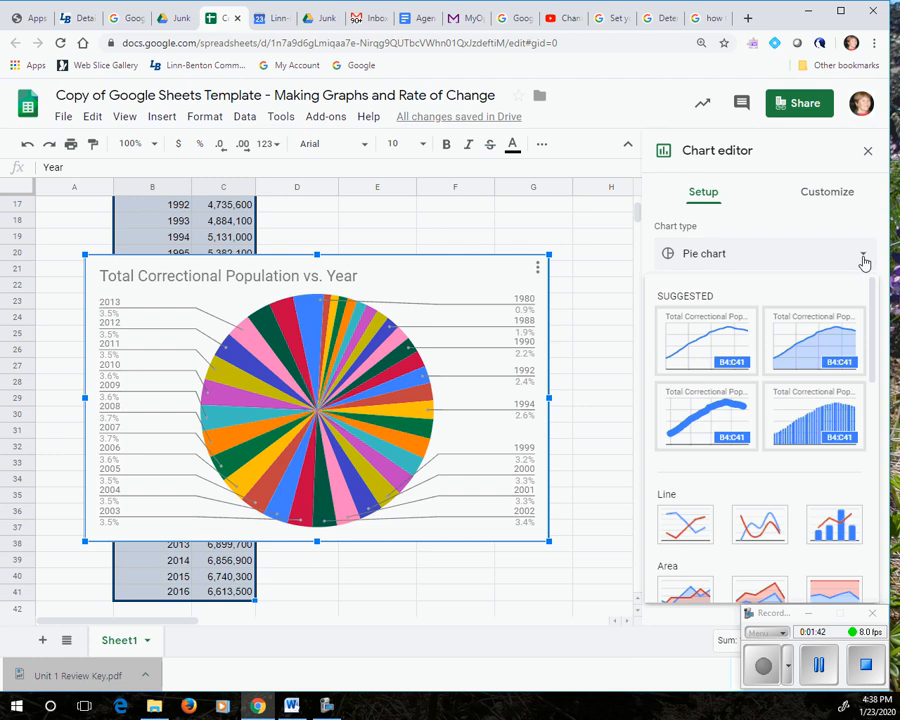
click(707, 345)
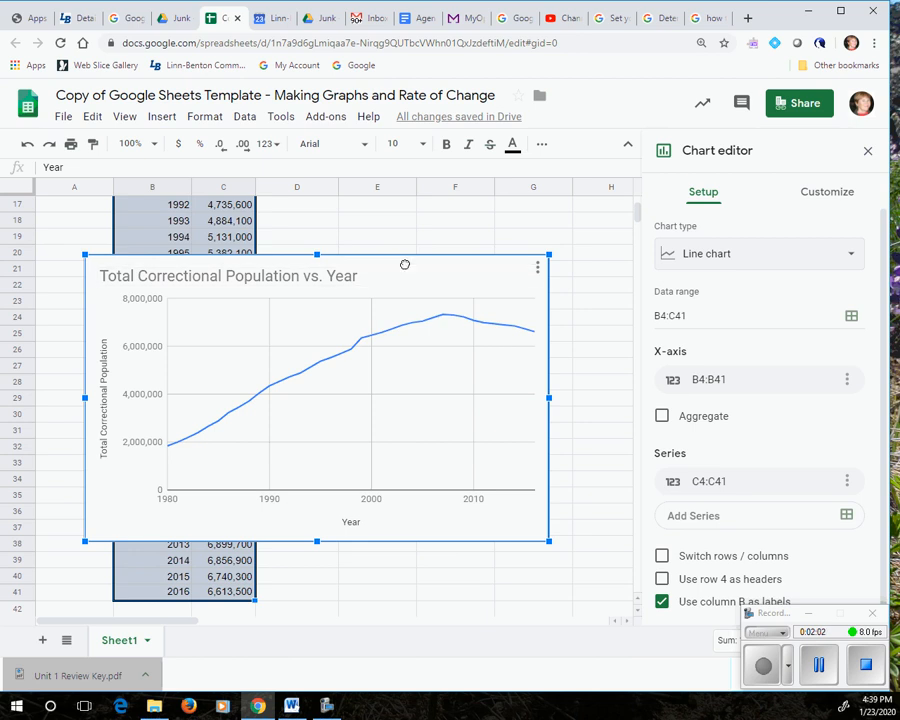
Move the line chart off the data so that it starts around column E, row 17
drag(405, 265, 654, 211)
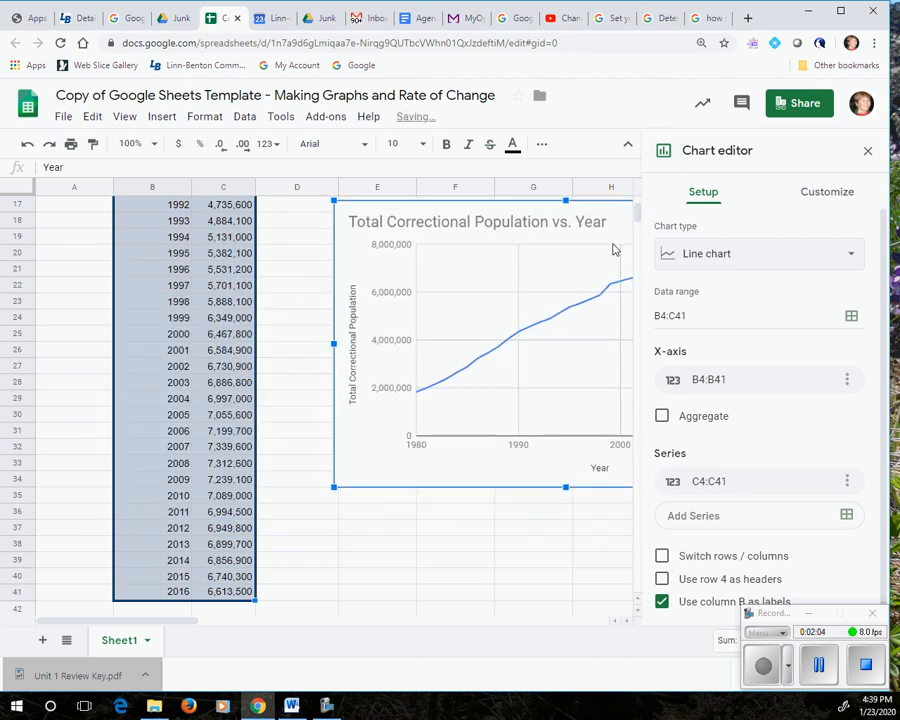
scroll(300, 288, up, 5)
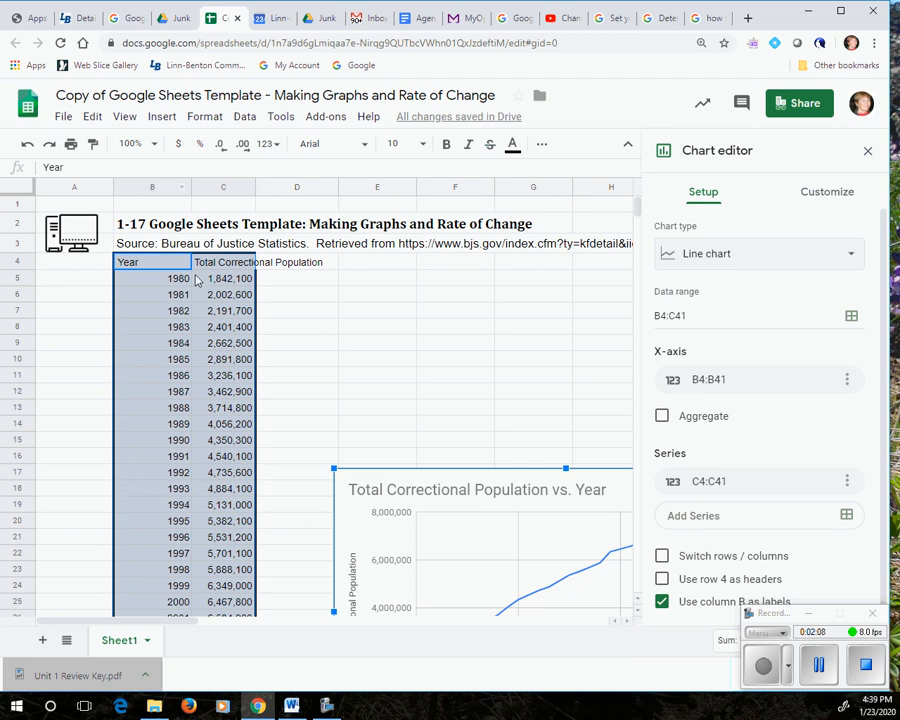
scroll(344, 336, down, 9)
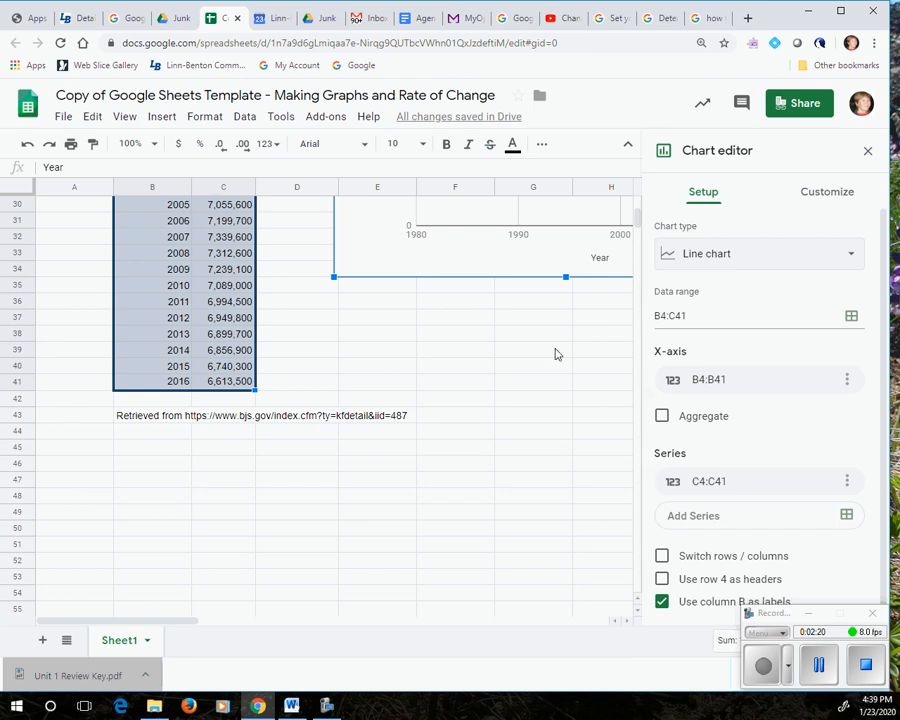
scroll(508, 382, up, 3)
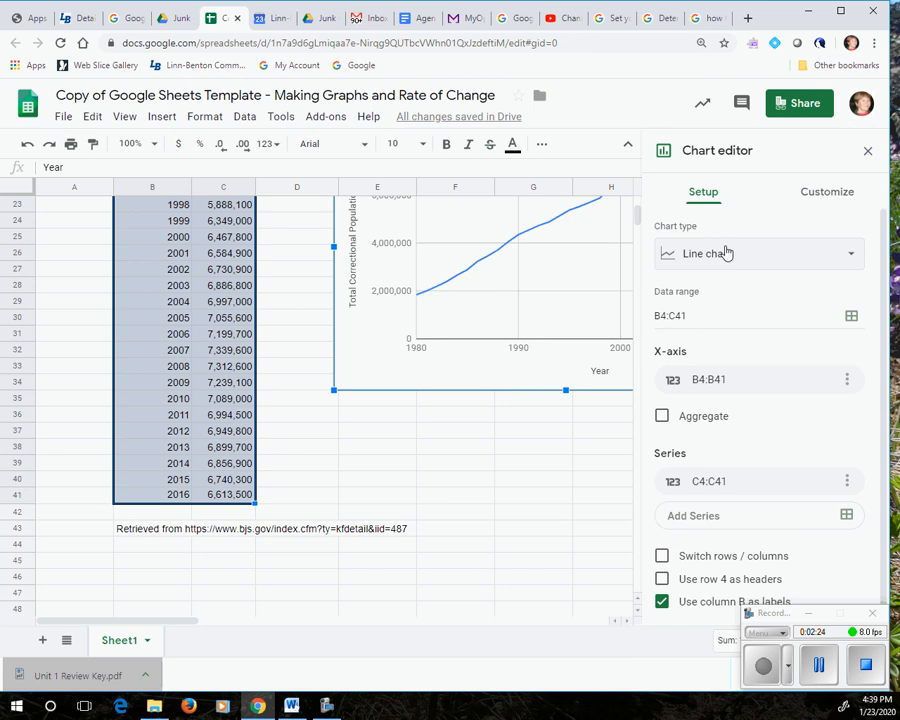
Change the chart title to "Correctional Population in the US"
click(829, 196)
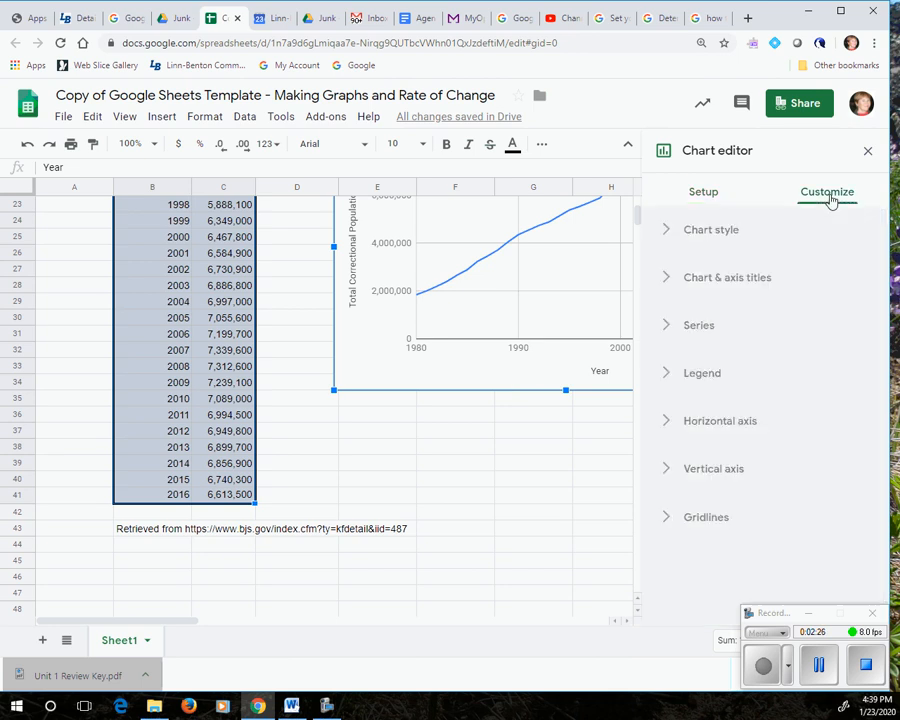
click(668, 281)
scroll(520, 509, up, 3)
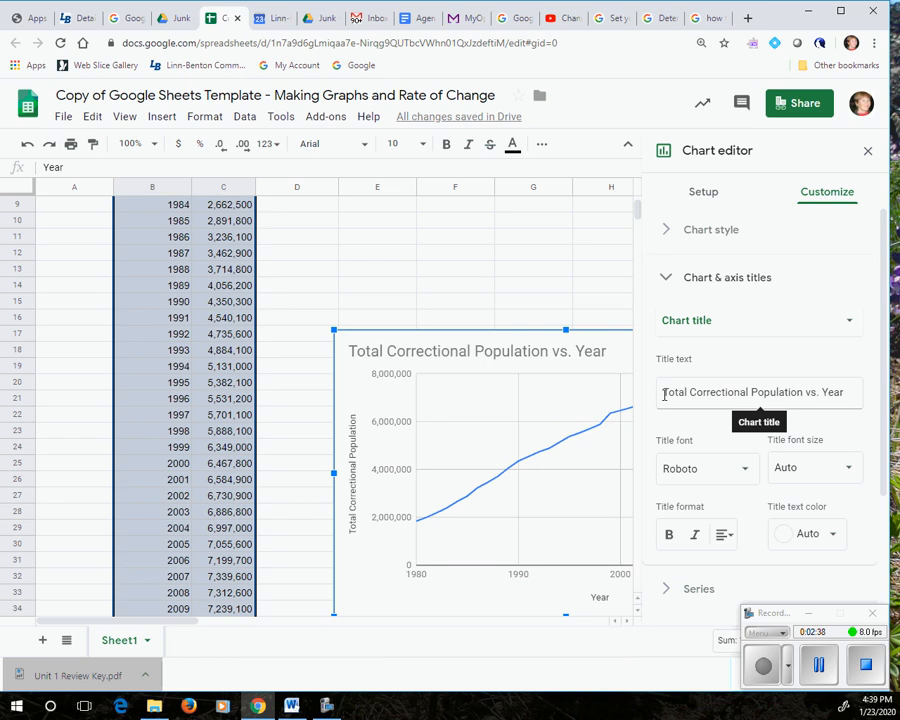
drag(664, 394, 695, 397)
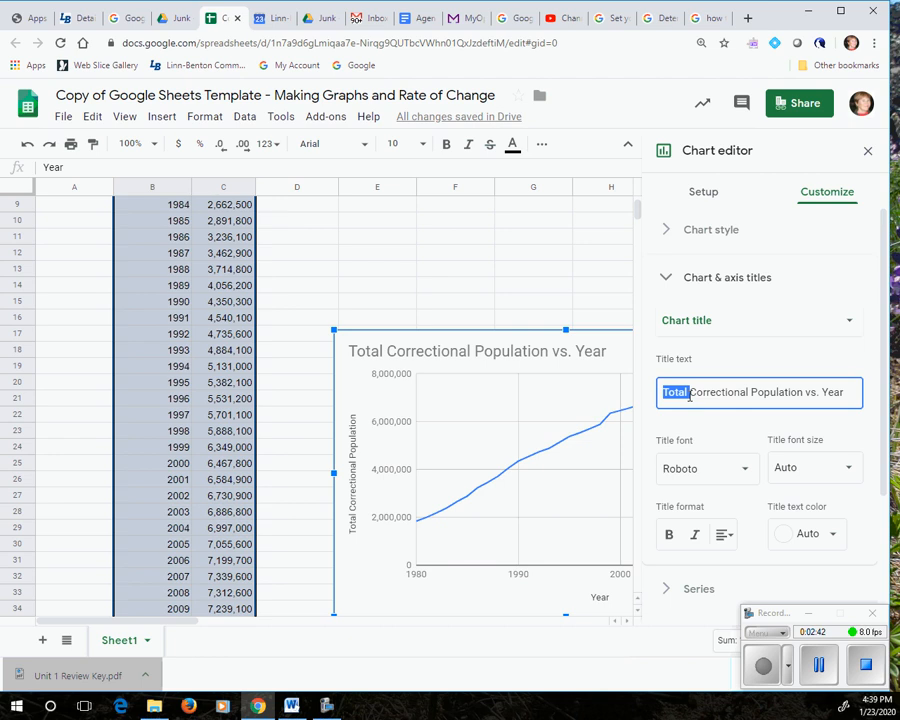
key(BackSpace)
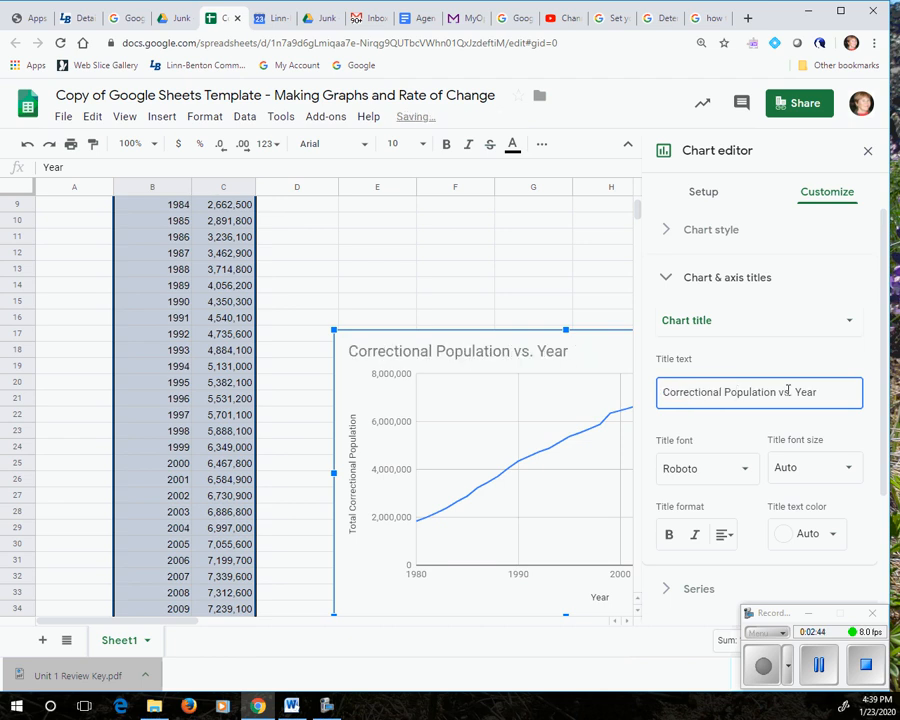
drag(779, 394, 816, 394)
text(in)
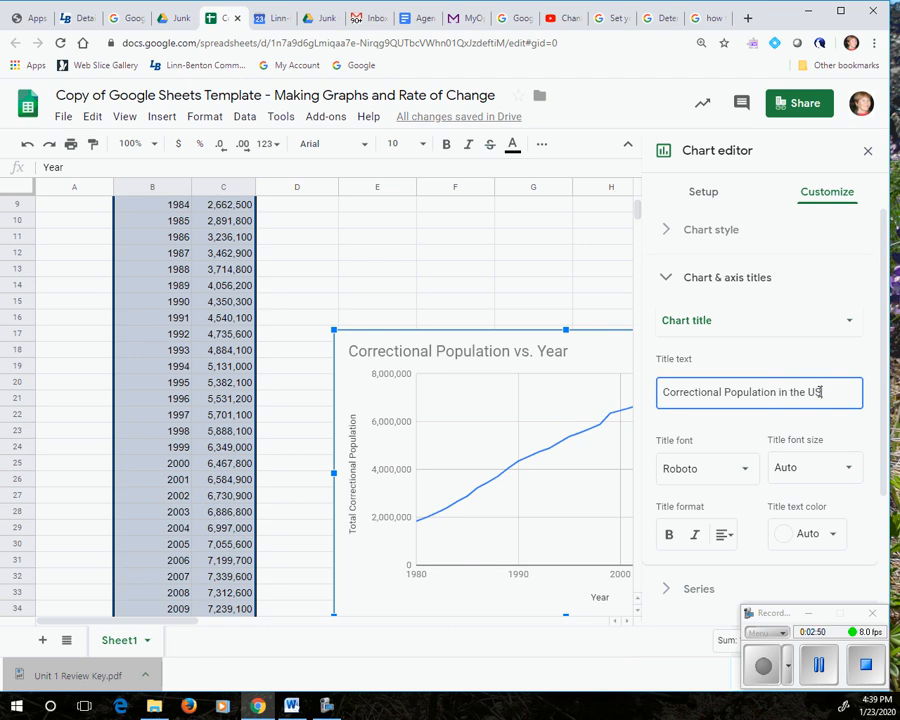
Format the chart's data series with a red line colour and the short dash-dot line type
scroll(760, 410, down, 3)
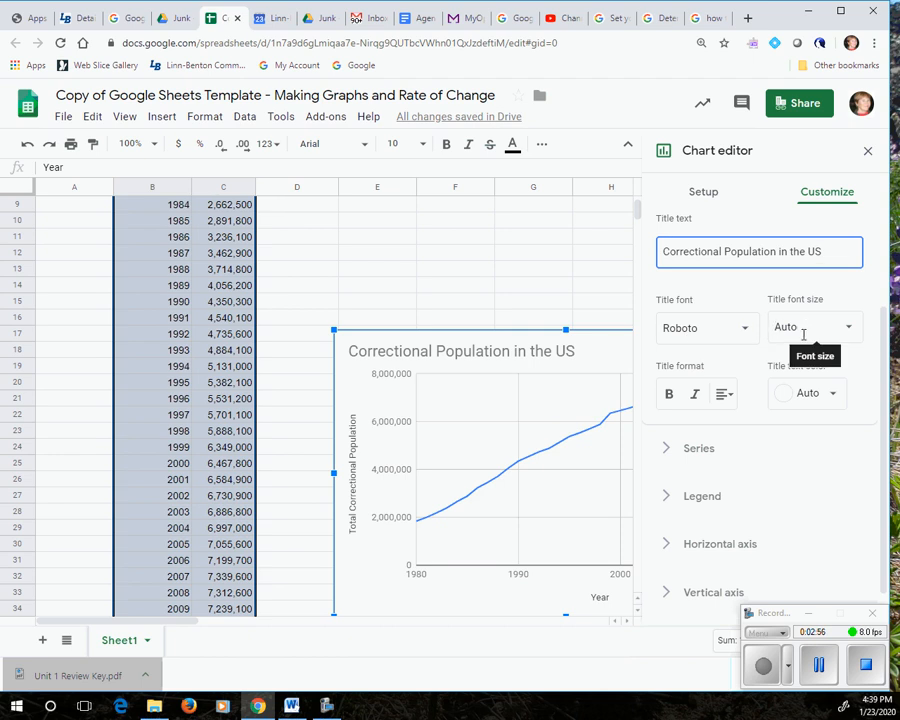
scroll(792, 455, down, 1)
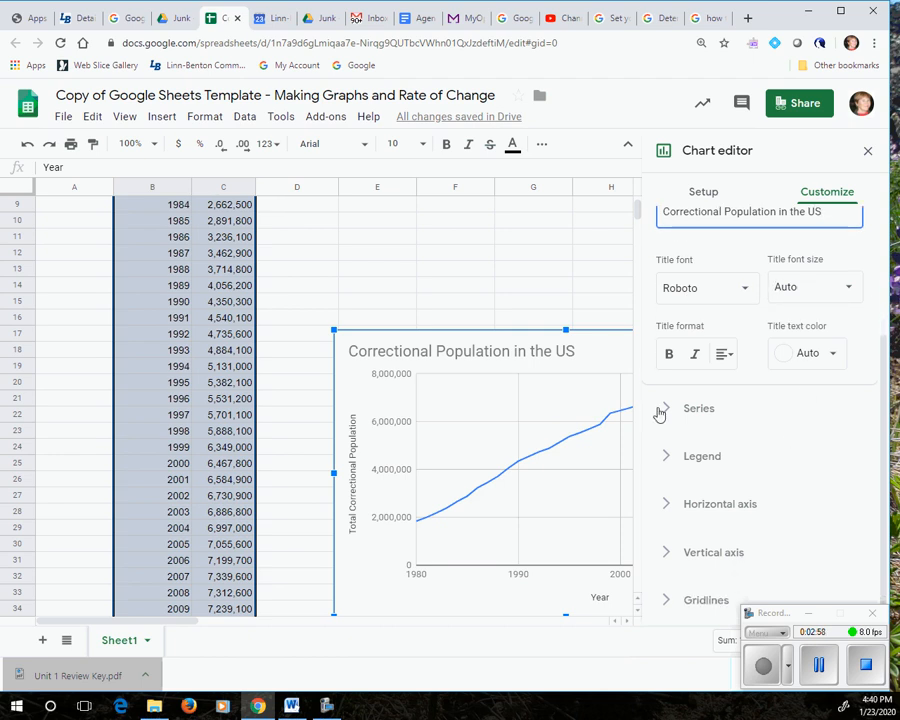
click(665, 409)
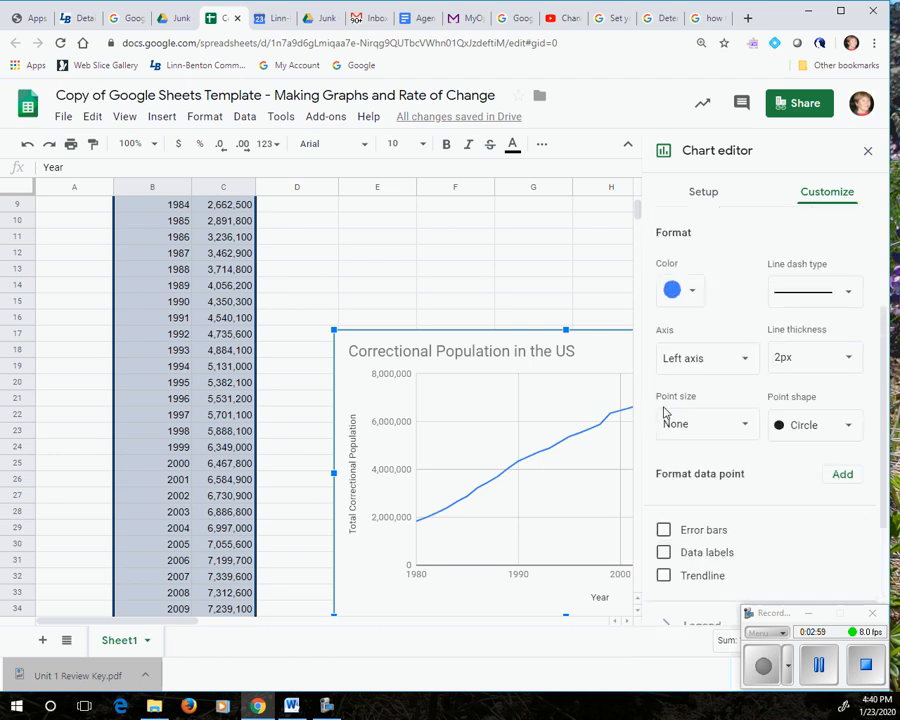
click(691, 292)
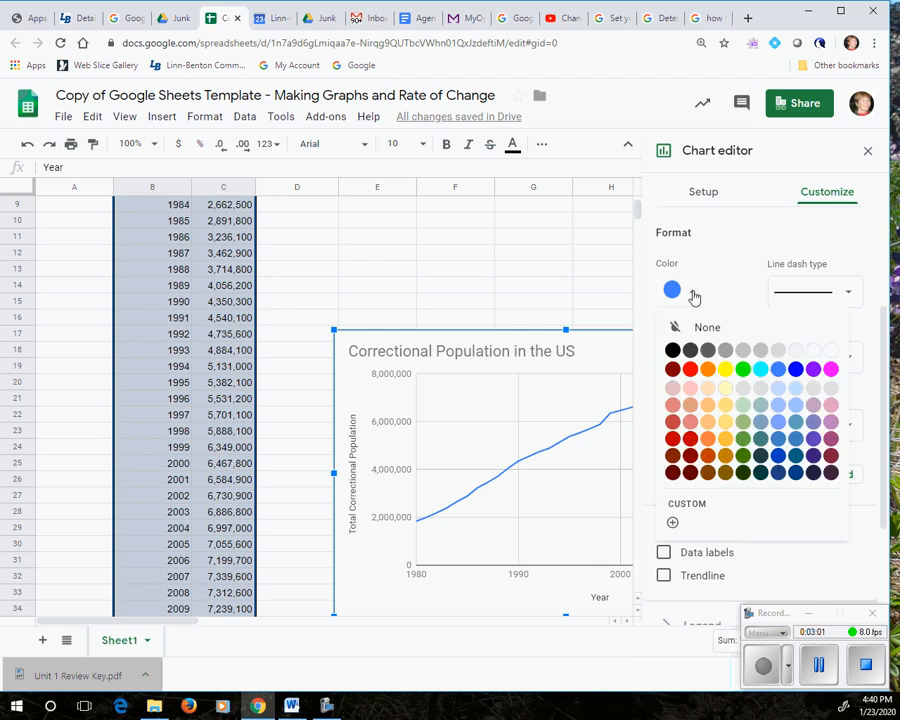
click(694, 371)
click(856, 303)
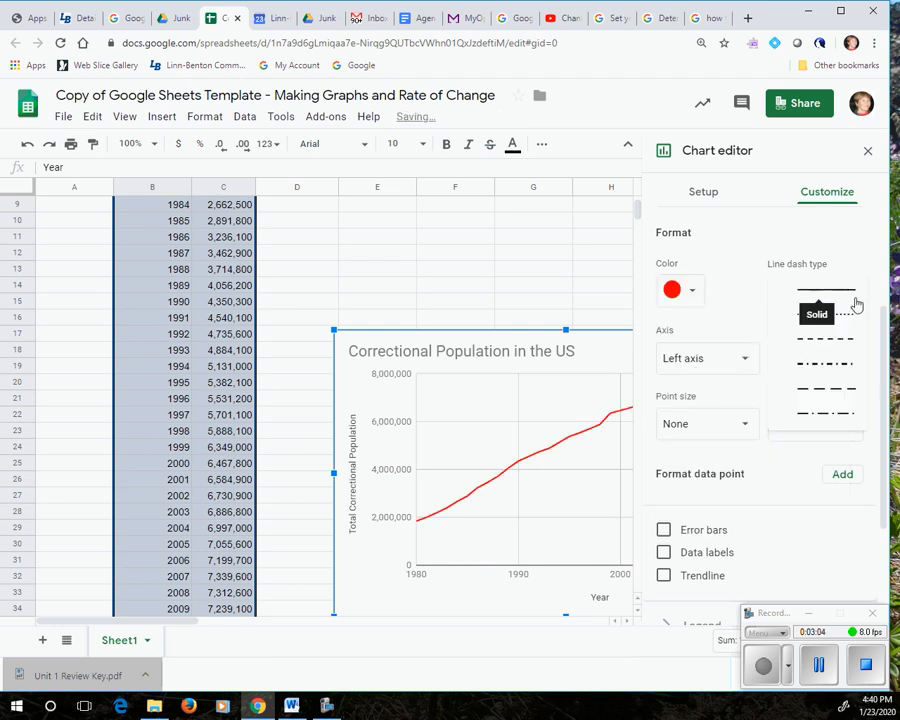
click(836, 364)
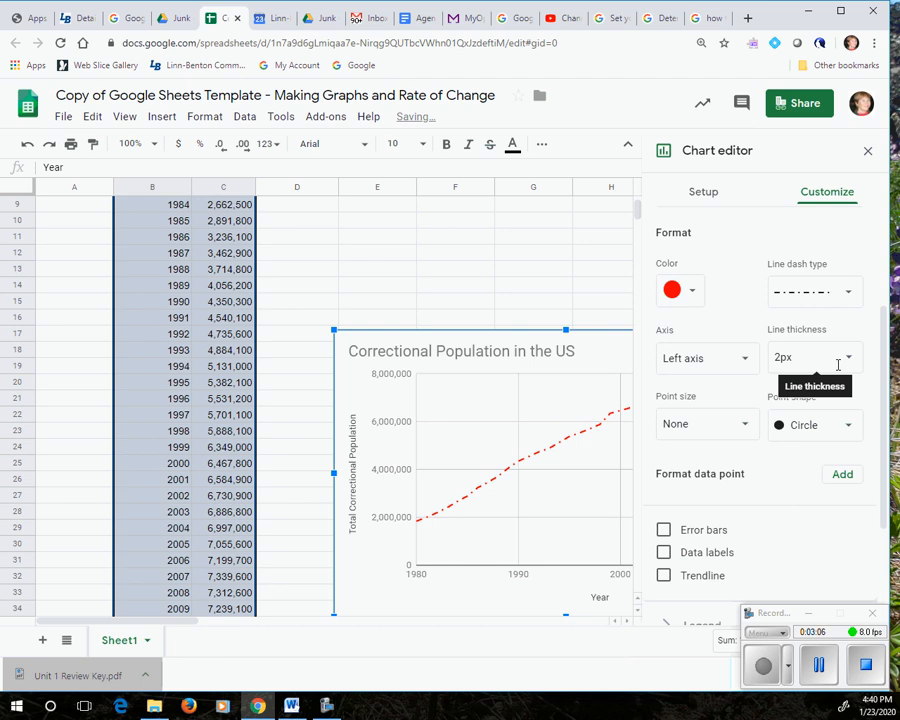
scroll(718, 283, up, 2)
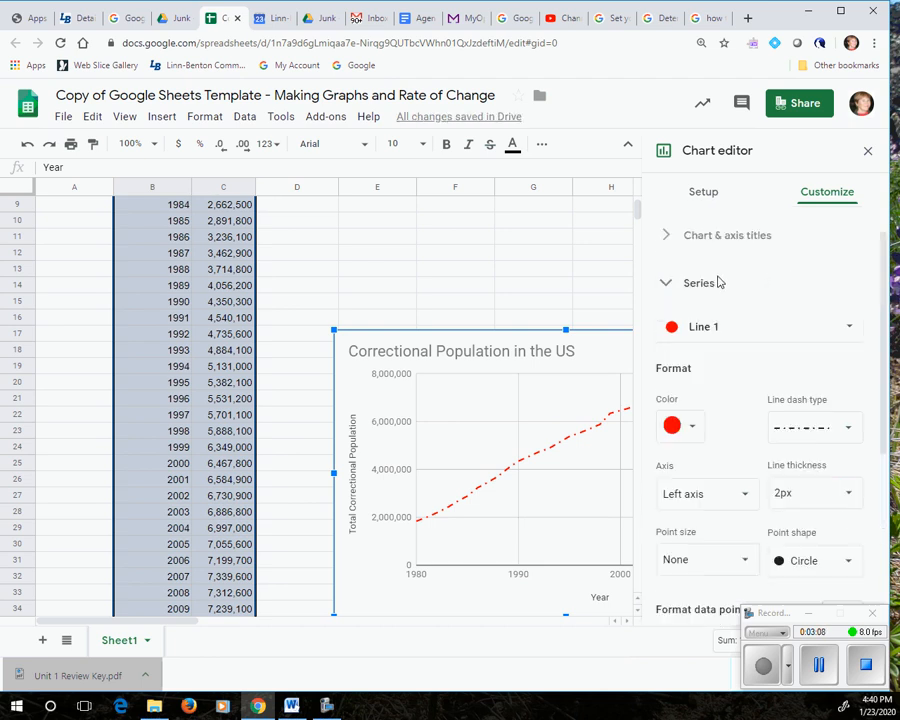
Review the chart's vertical axis title and horizontal axis title settings in the chart and axis titles options
click(667, 287)
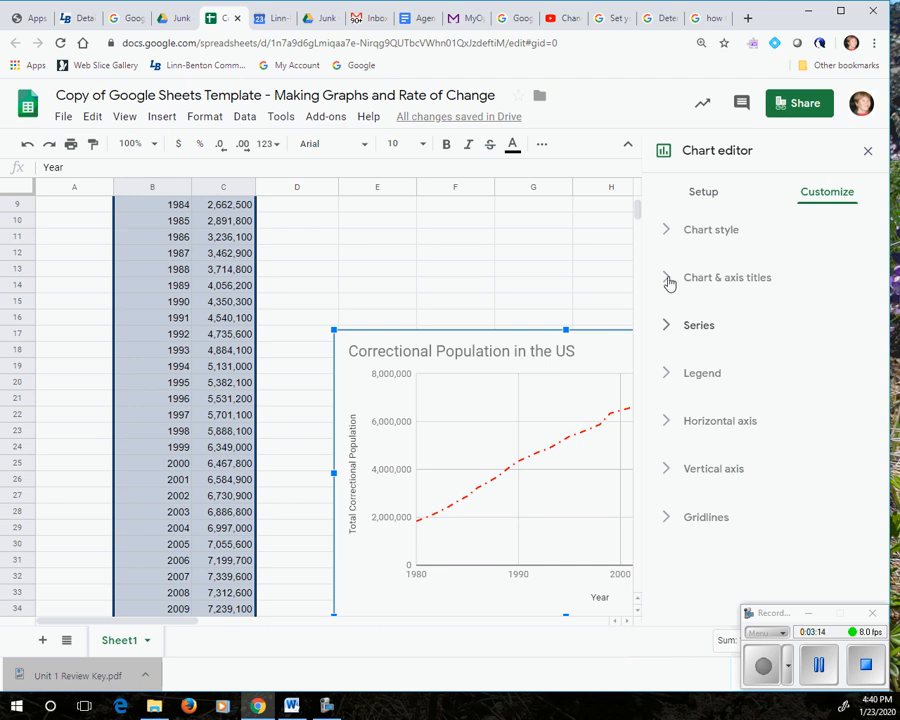
click(669, 284)
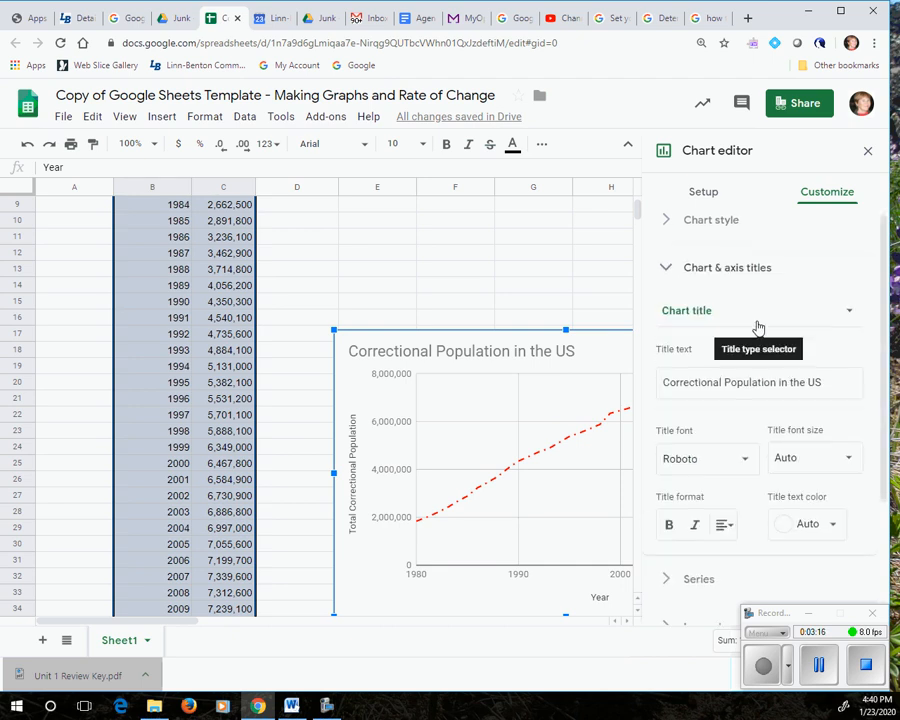
scroll(758, 328, down, 2)
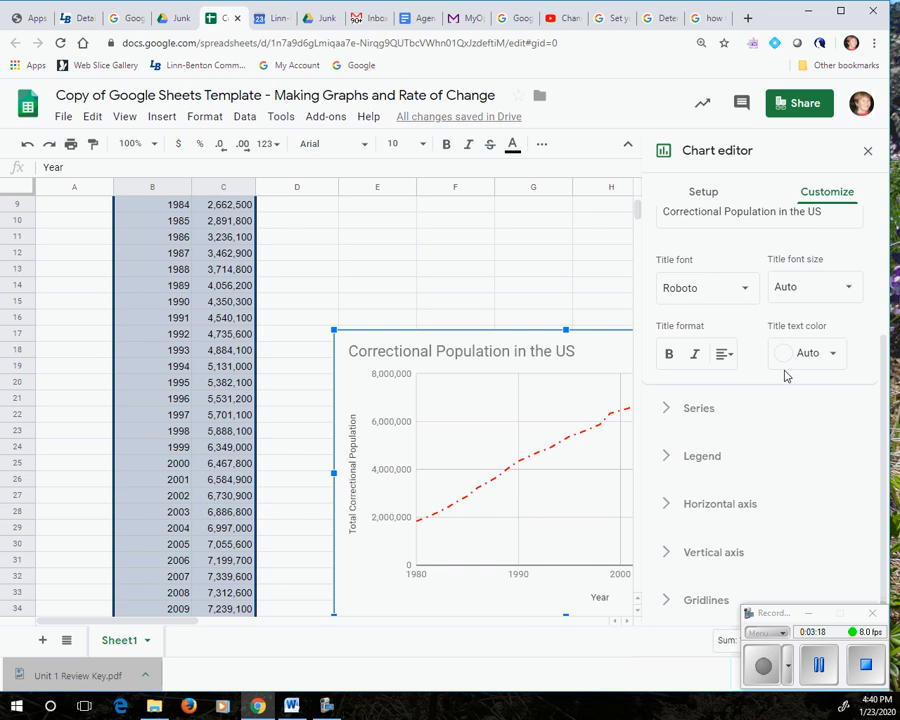
scroll(782, 374, up, 3)
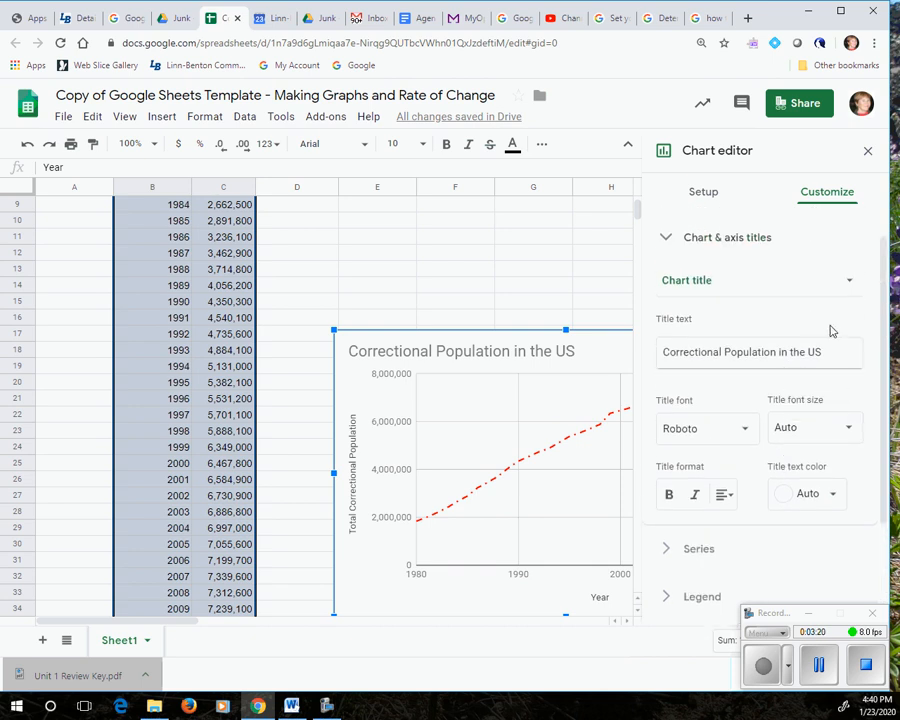
click(851, 286)
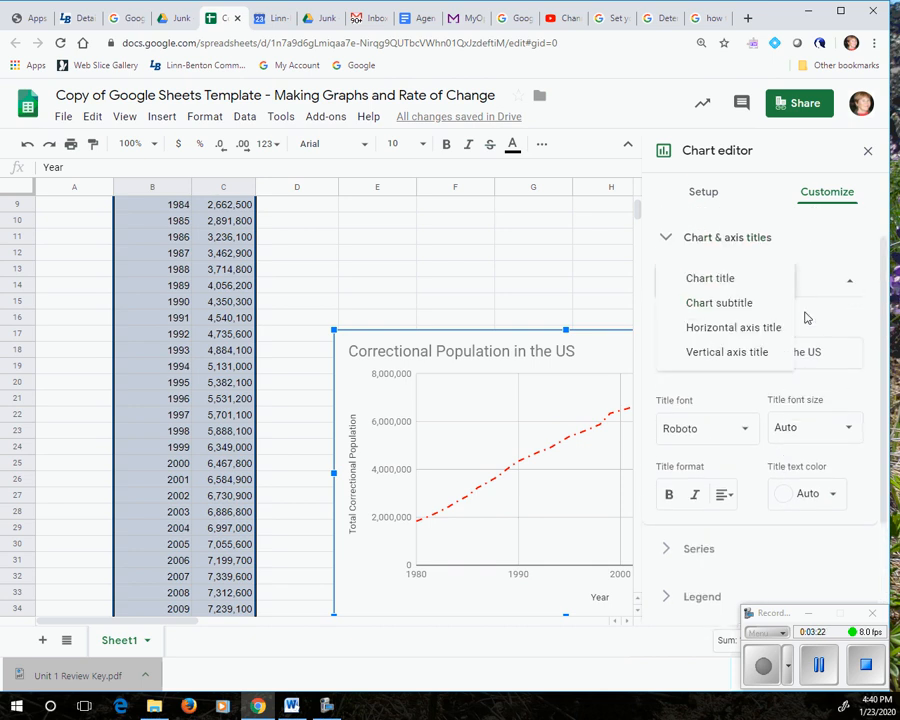
click(753, 355)
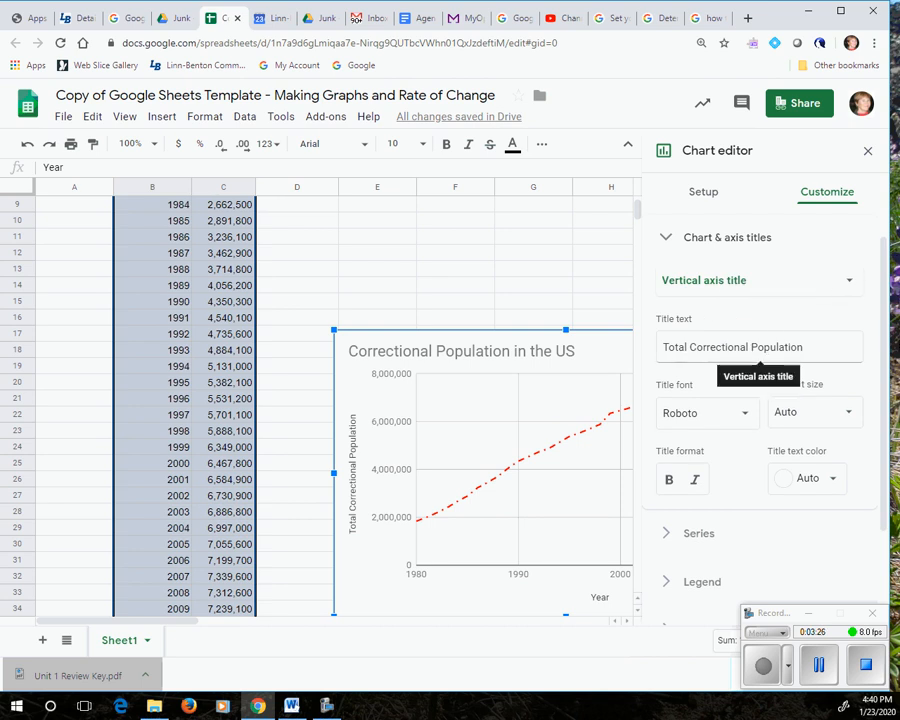
click(842, 281)
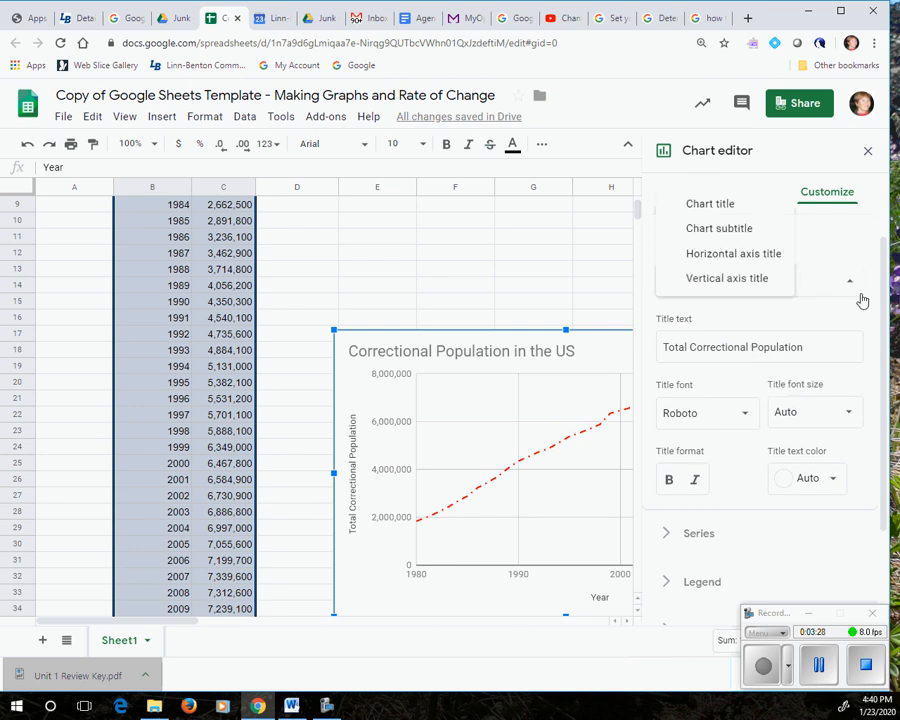
click(761, 257)
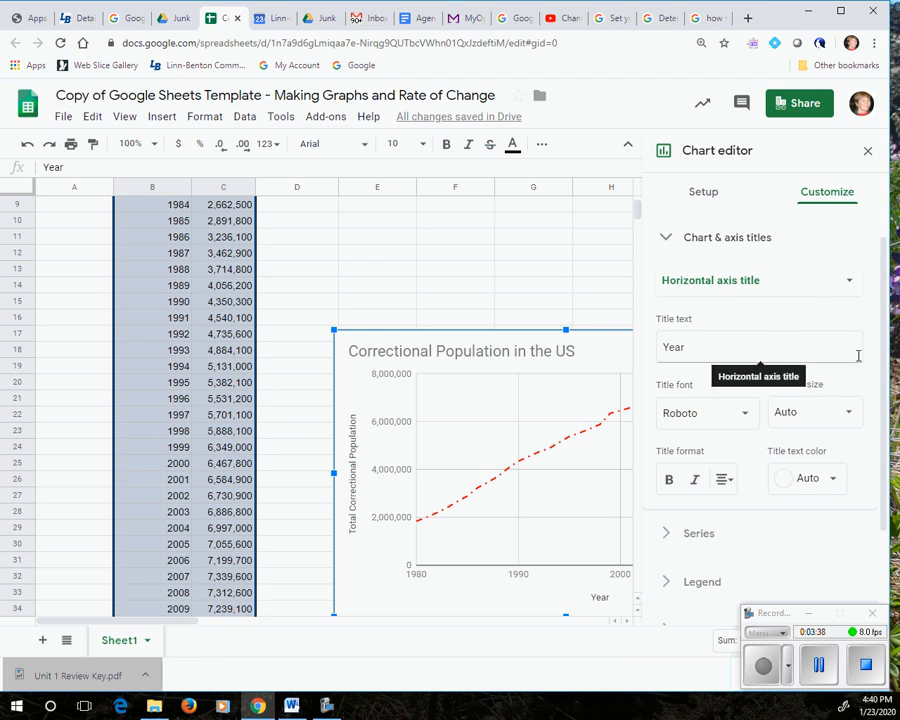
scroll(781, 482, down, 2)
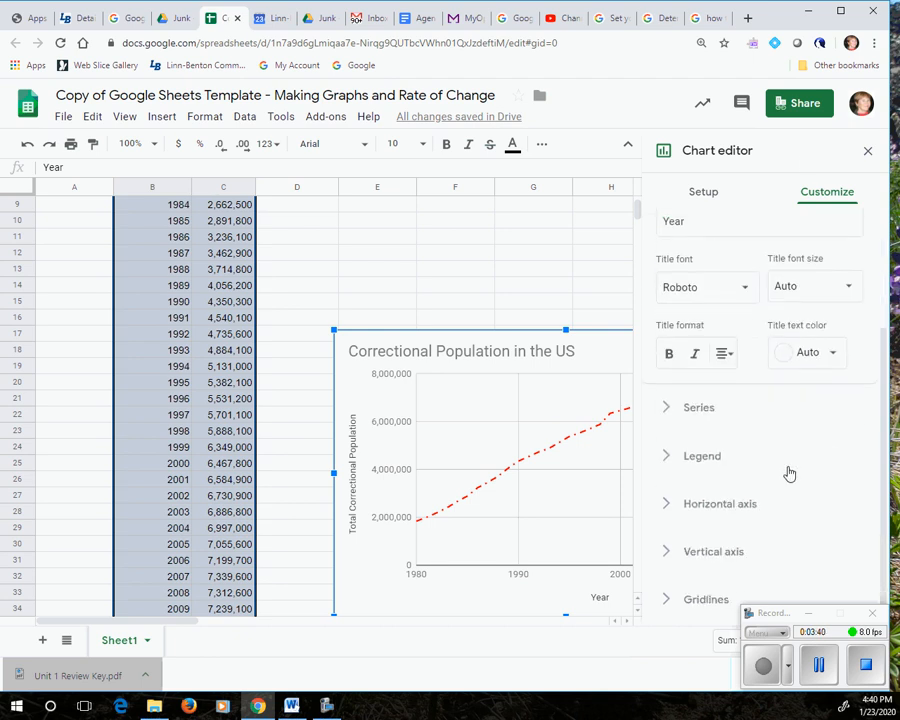